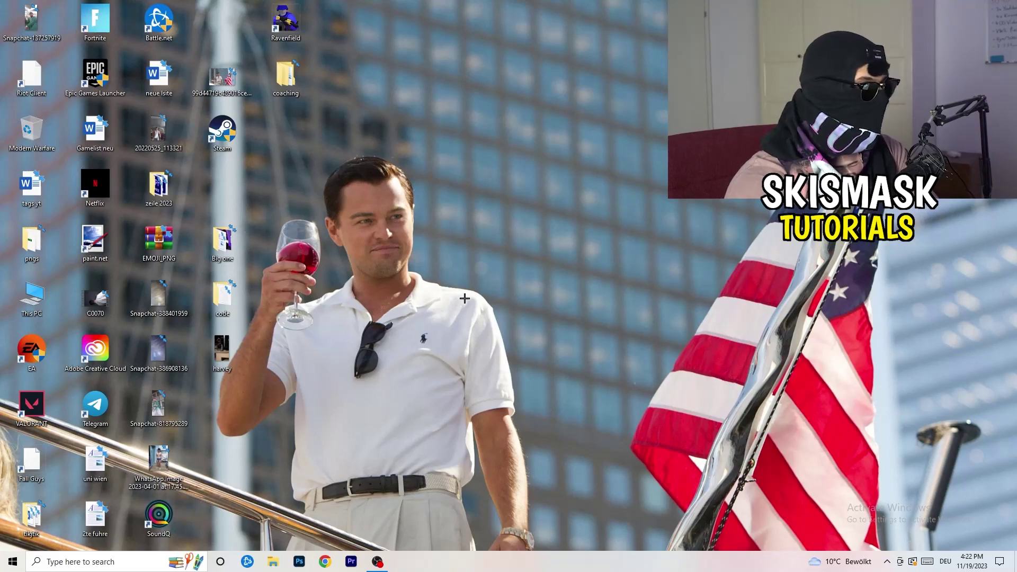
Open Resource Monitor from Task Manager's performance view and maximize its window
{"action": "right_click", "coordinate": [491, 569]}
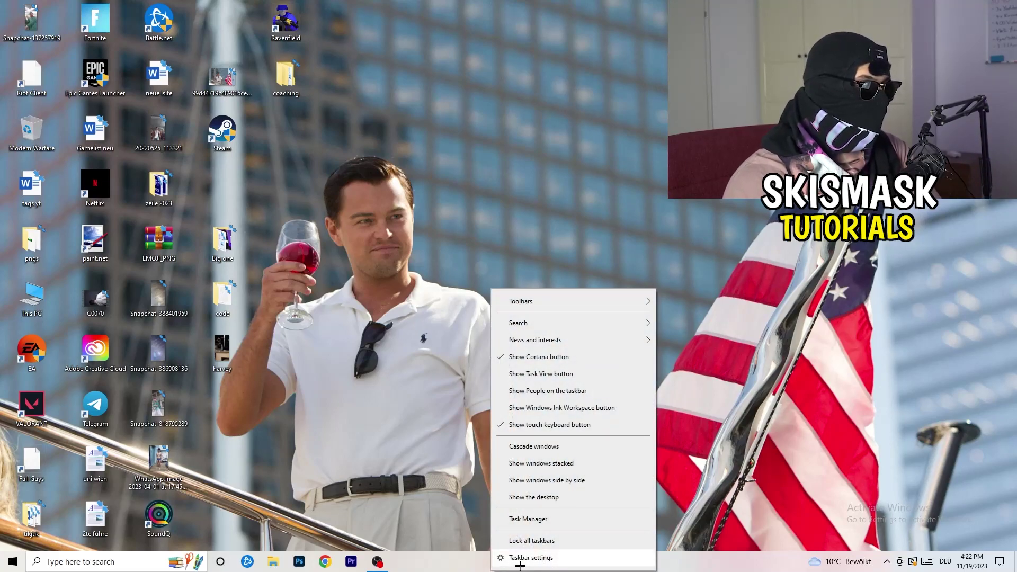
{"action": "left_click", "coordinate": [528, 519]}
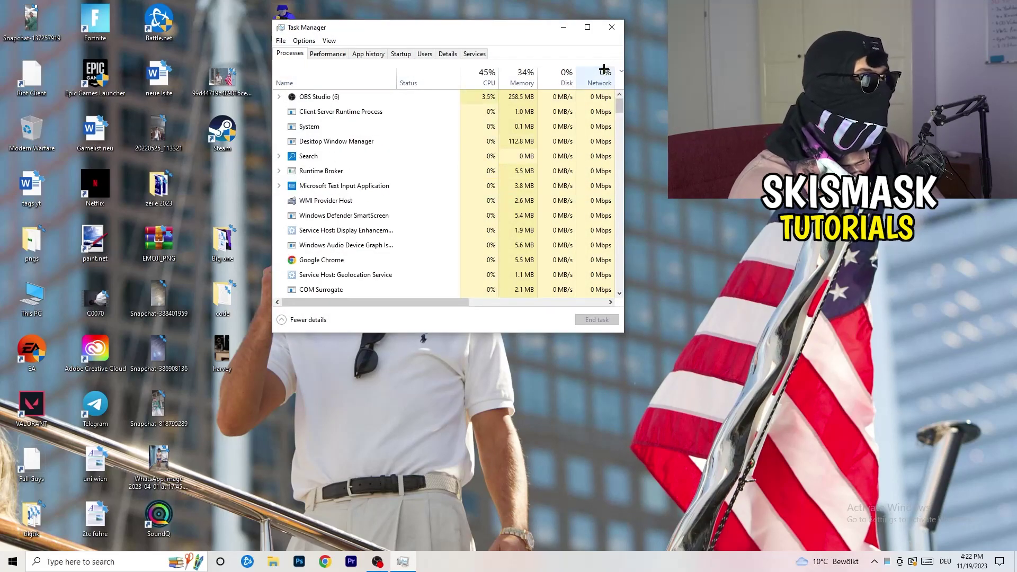
{"action": "left_click", "coordinate": [588, 26]}
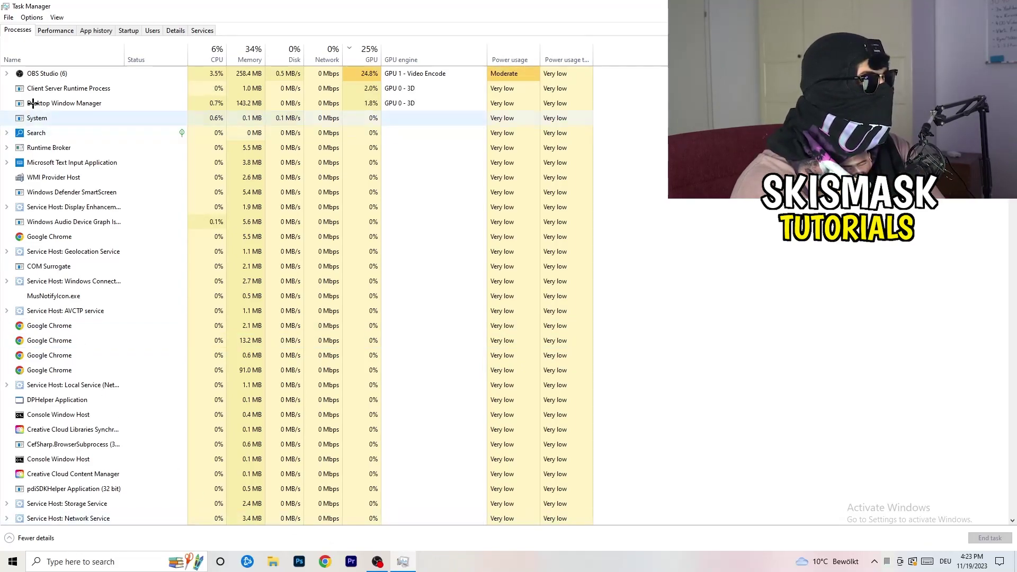
{"action": "left_click", "coordinate": [63, 33]}
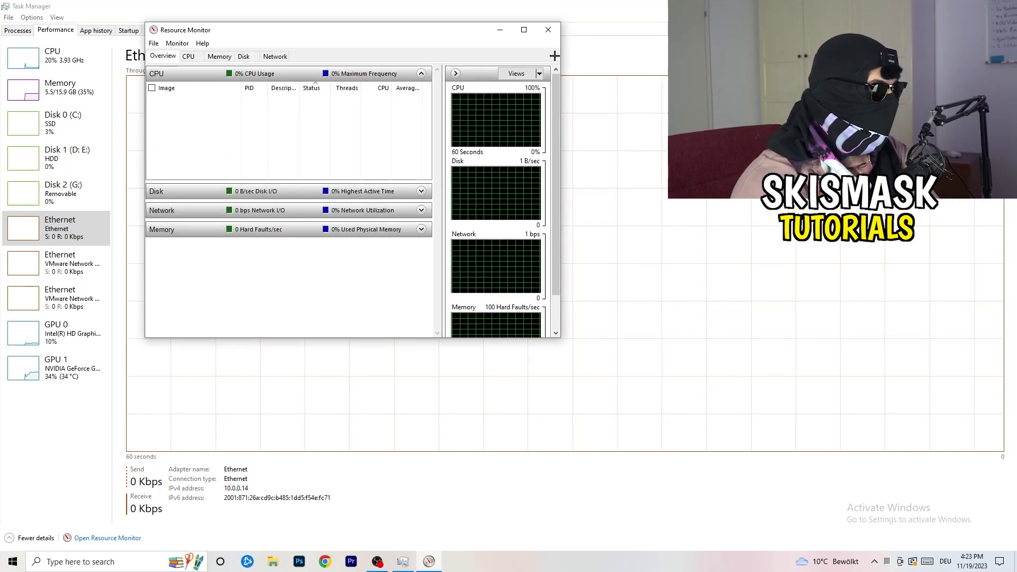
{"action": "left_click", "coordinate": [523, 28]}
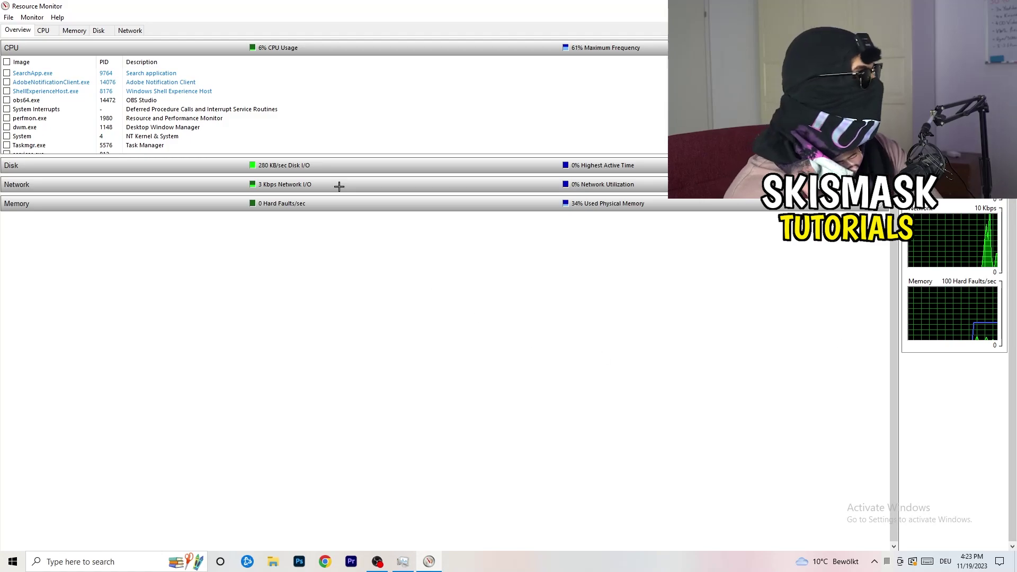
Look through the running processes in Resource Monitor's CPU overview and bring up the process actions for conhost.exe
{"action": "scroll", "coordinate": [297, 111], "scroll_direction": "down", "scroll_amount": 3}
{"action": "scroll", "coordinate": [293, 111], "scroll_direction": "down", "scroll_amount": 10}
{"action": "scroll", "coordinate": [292, 111], "scroll_direction": "up", "scroll_amount": 10}
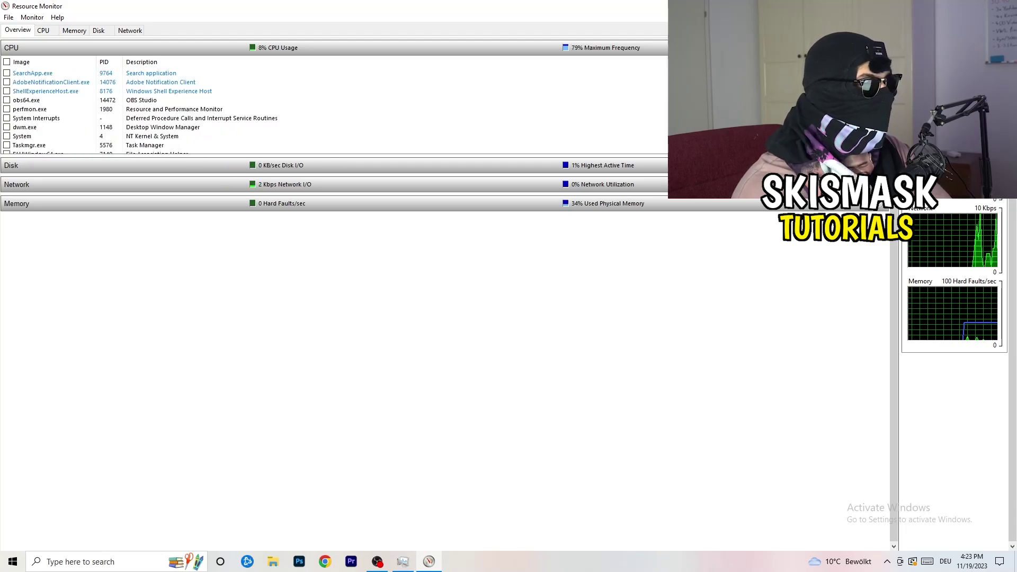
{"action": "scroll", "coordinate": [292, 118], "scroll_direction": "down", "scroll_amount": 5}
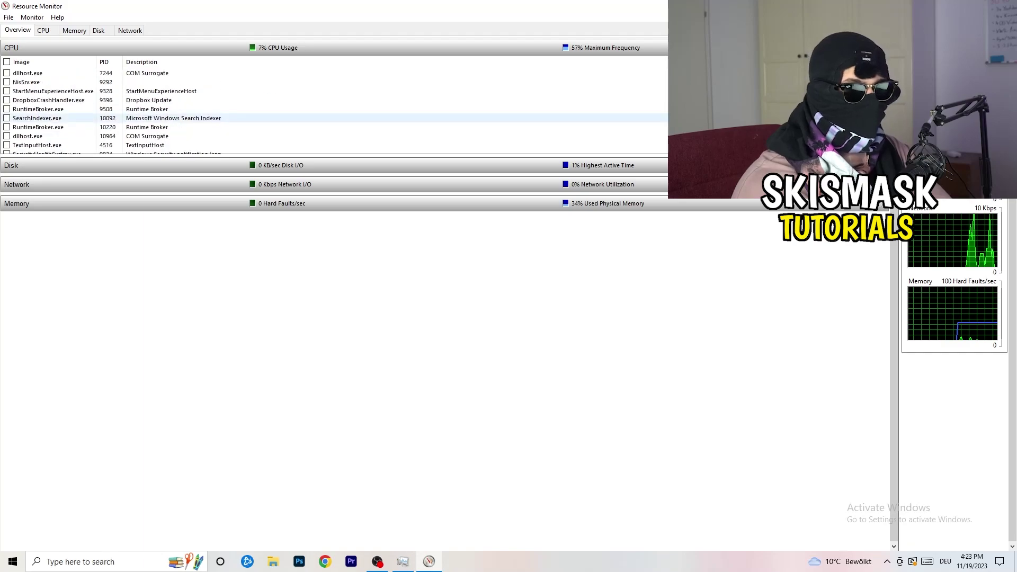
{"action": "scroll", "coordinate": [658, 130], "scroll_direction": "down", "scroll_amount": 5}
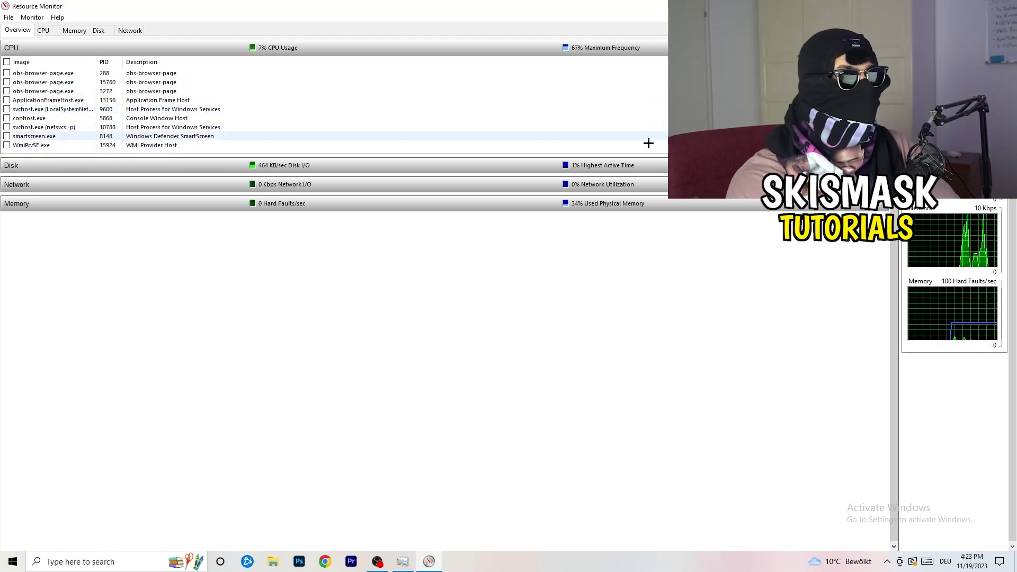
{"action": "right_click", "coordinate": [604, 119]}
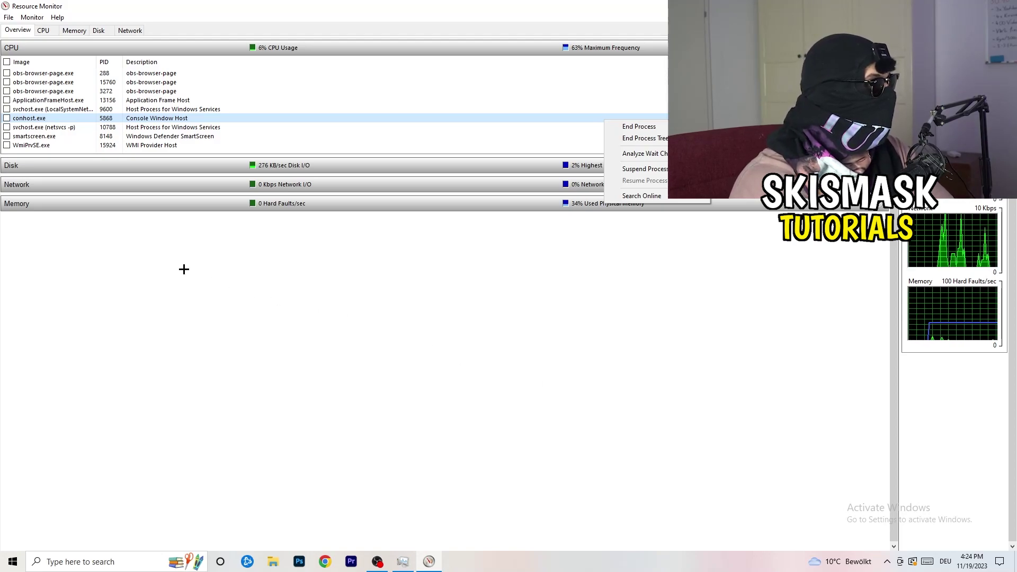
Check the processes with network activity in Resource Monitor, and close both Resource Monitor and Task Manager
{"action": "left_click", "coordinate": [130, 30]}
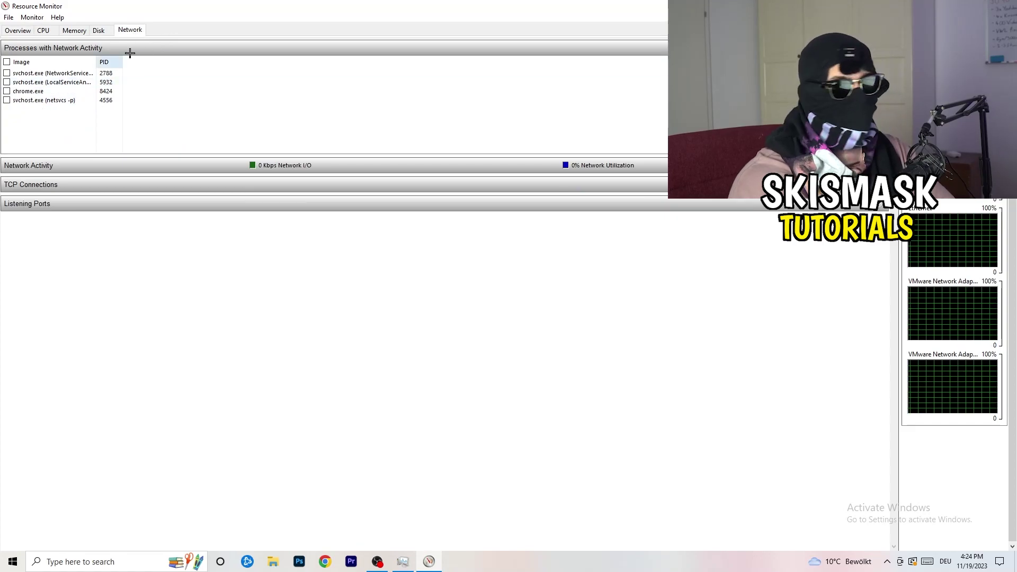
{"action": "left_click", "coordinate": [20, 31]}
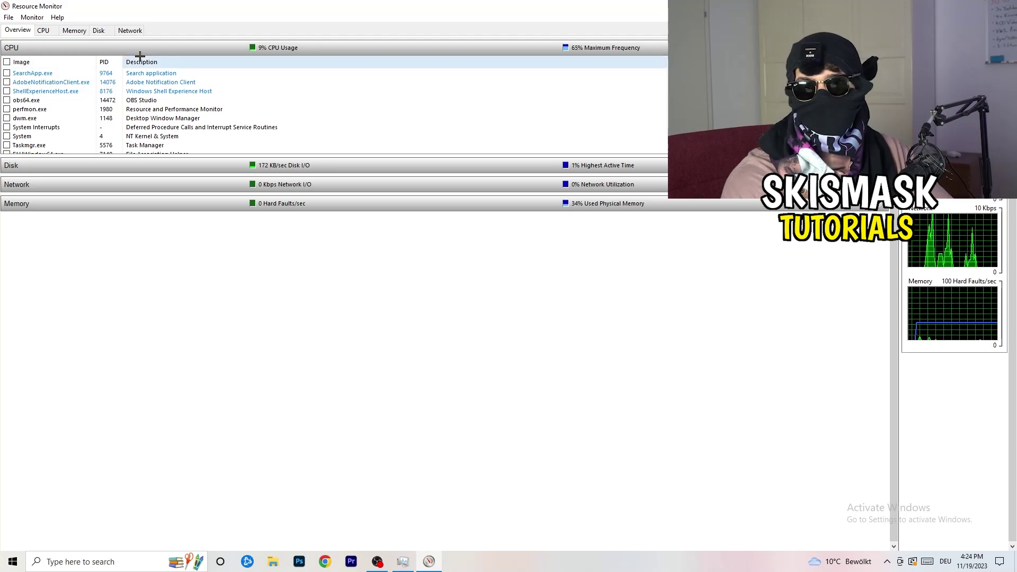
{"action": "left_click", "coordinate": [129, 30]}
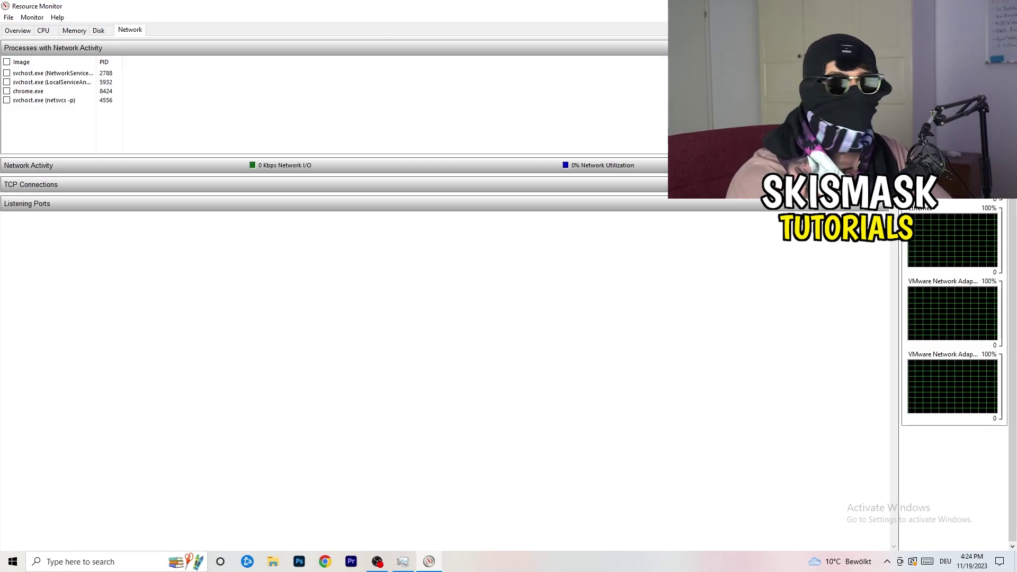
{"action": "key", "text": "alt+F4"}
{"action": "key", "text": "alt+F4"}
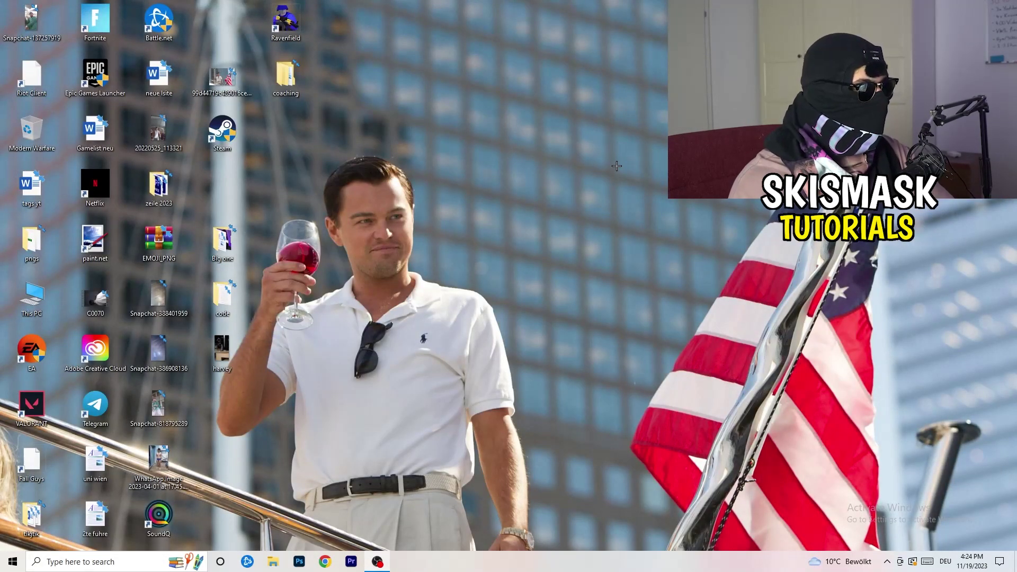
Open the Network & Internet status page in Windows Settings
{"action": "left_click", "coordinate": [13, 561]}
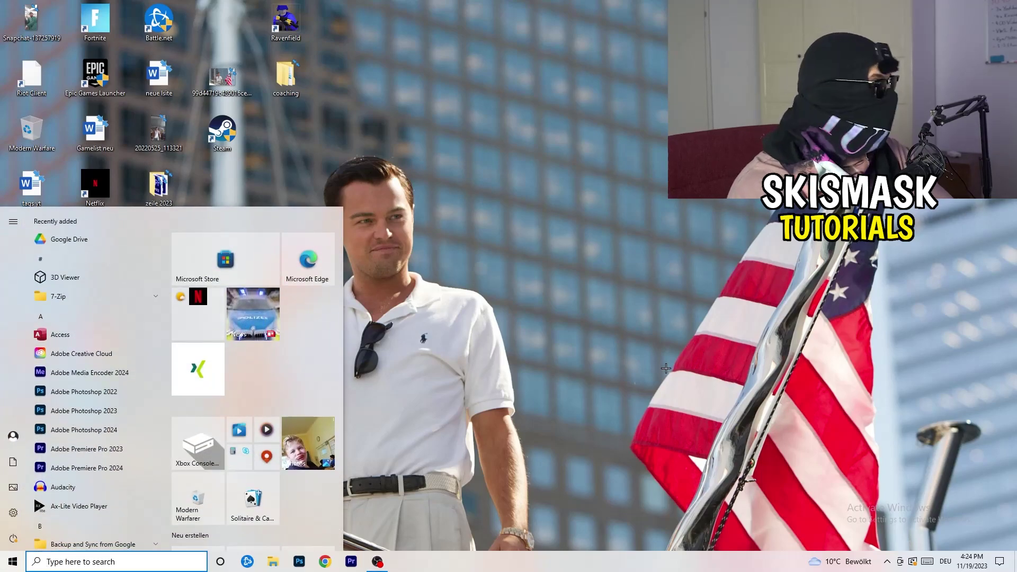
{"action": "left_click", "coordinate": [13, 512]}
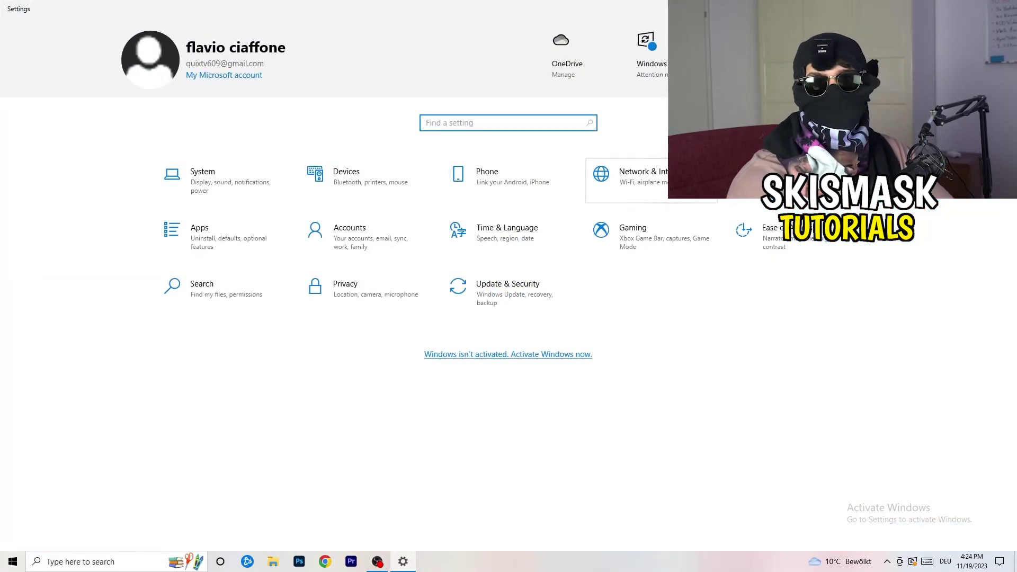
{"action": "left_click", "coordinate": [689, 183]}
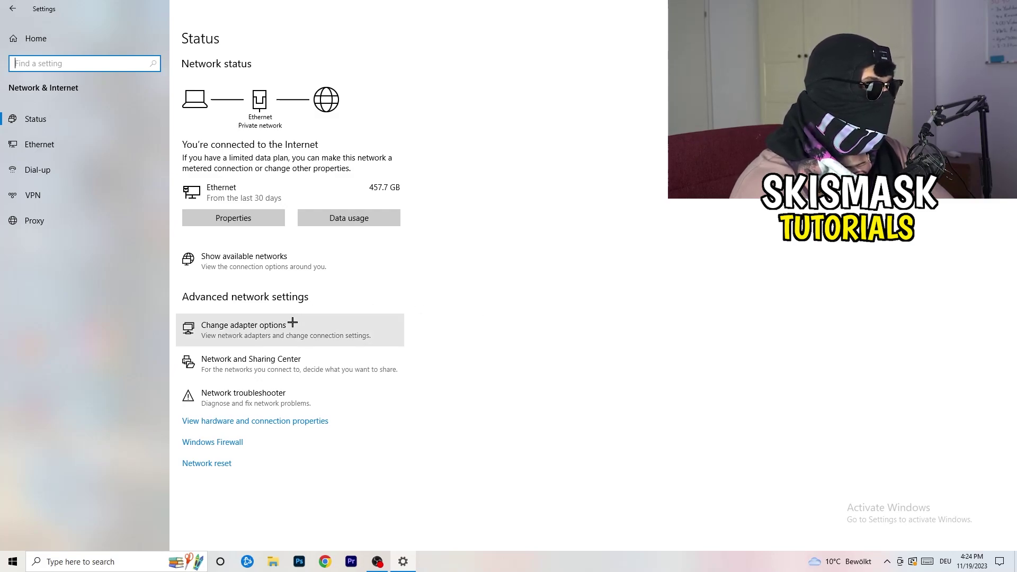
Try to diagnose all network adapters with the network troubleshooter
{"action": "left_click", "coordinate": [264, 404]}
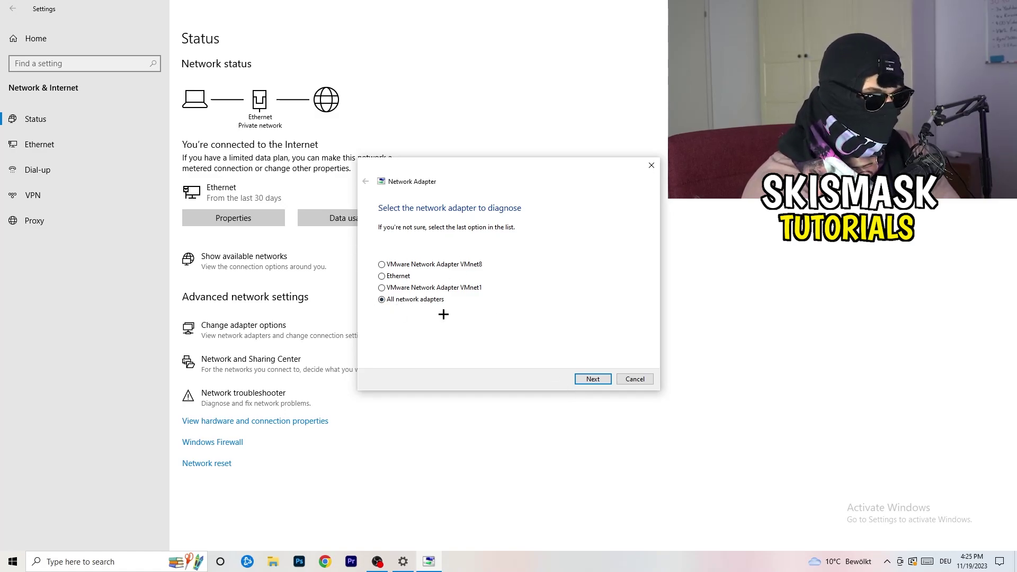
{"action": "left_click", "coordinate": [591, 380]}
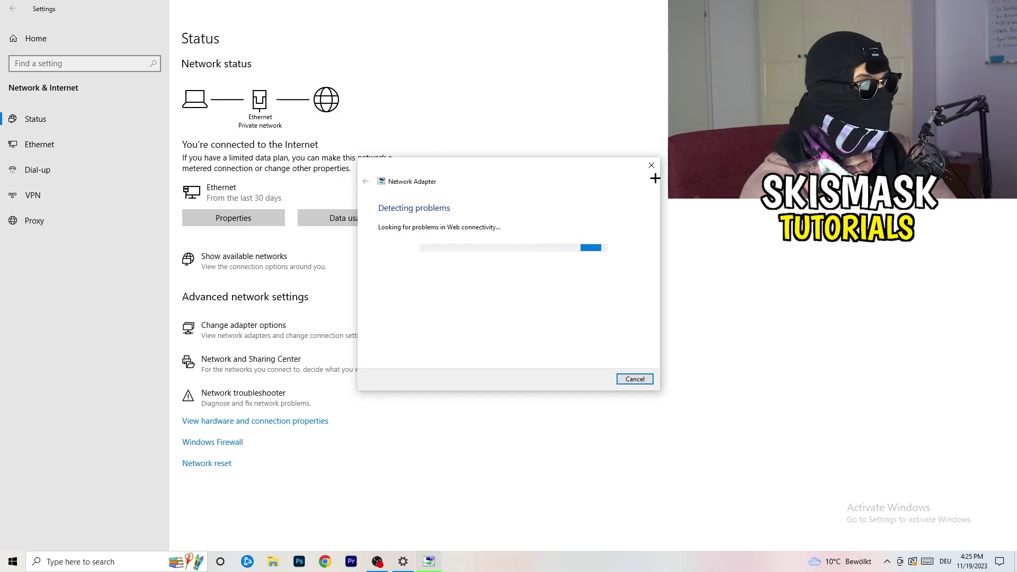
{"action": "left_click", "coordinate": [651, 166]}
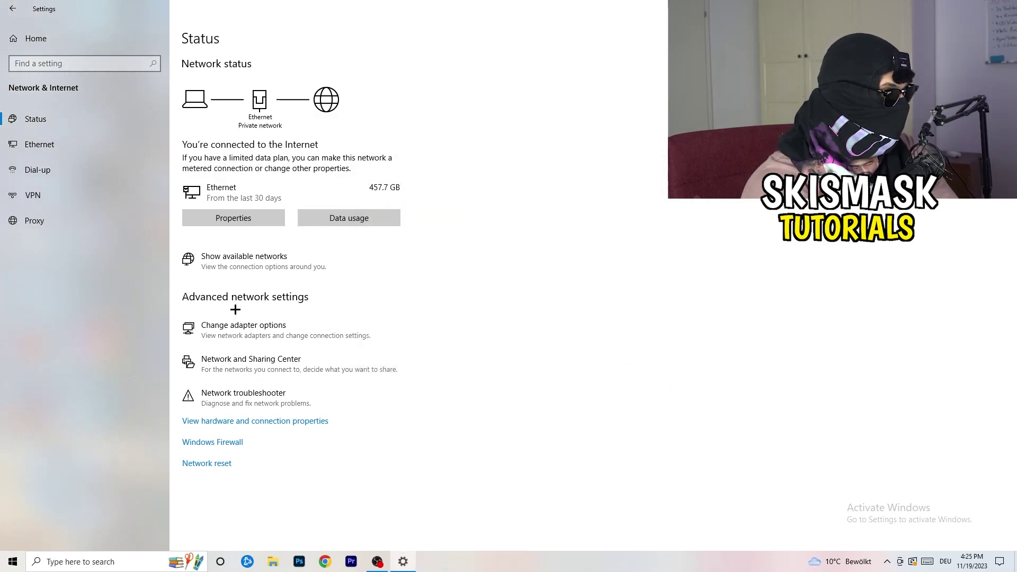
Restart the Ethernet adapter in Network Connections by disabling and re-enabling it, and close that window
{"action": "left_click", "coordinate": [265, 335]}
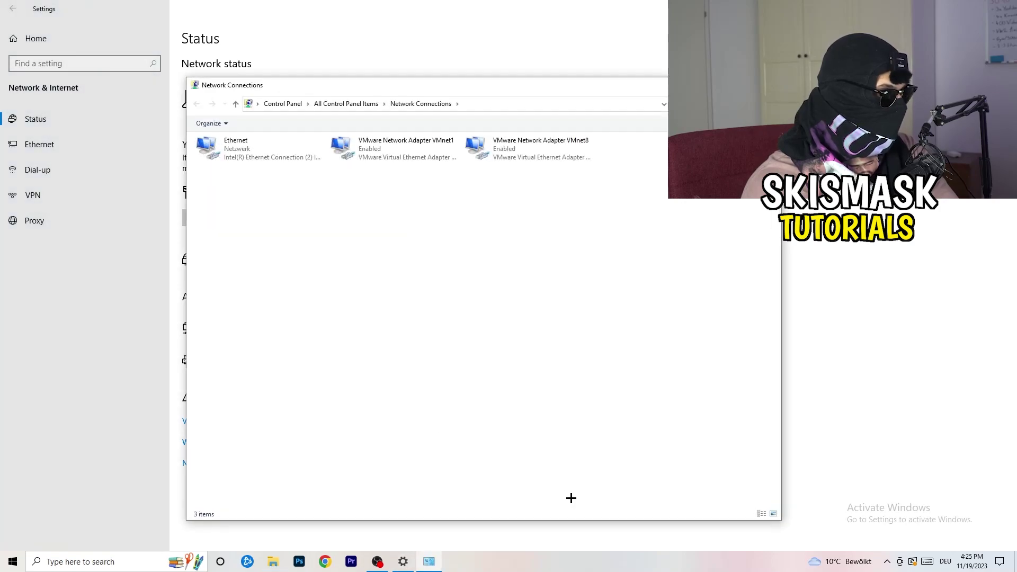
{"action": "key", "text": "super+Up"}
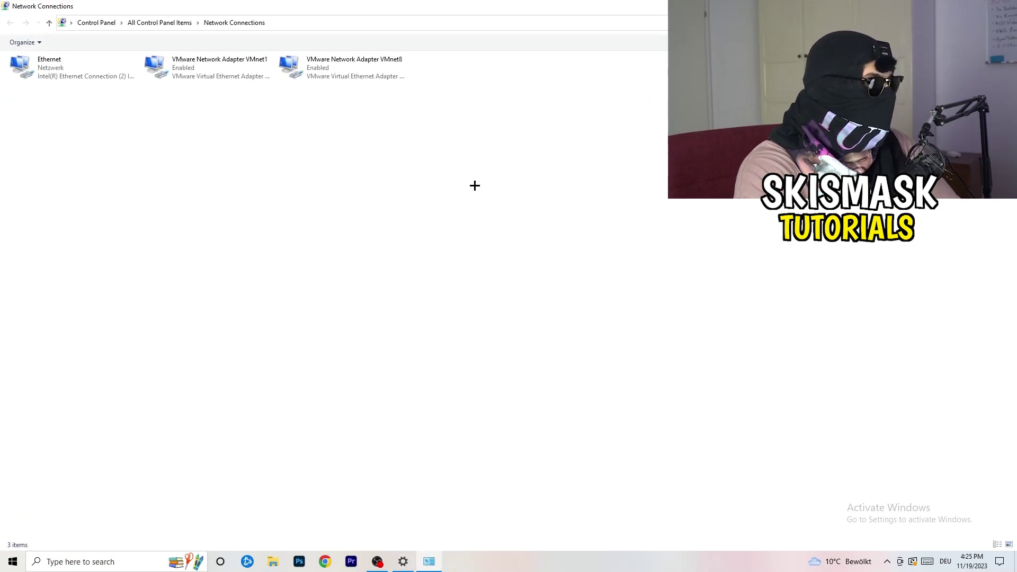
{"action": "left_click", "coordinate": [70, 65]}
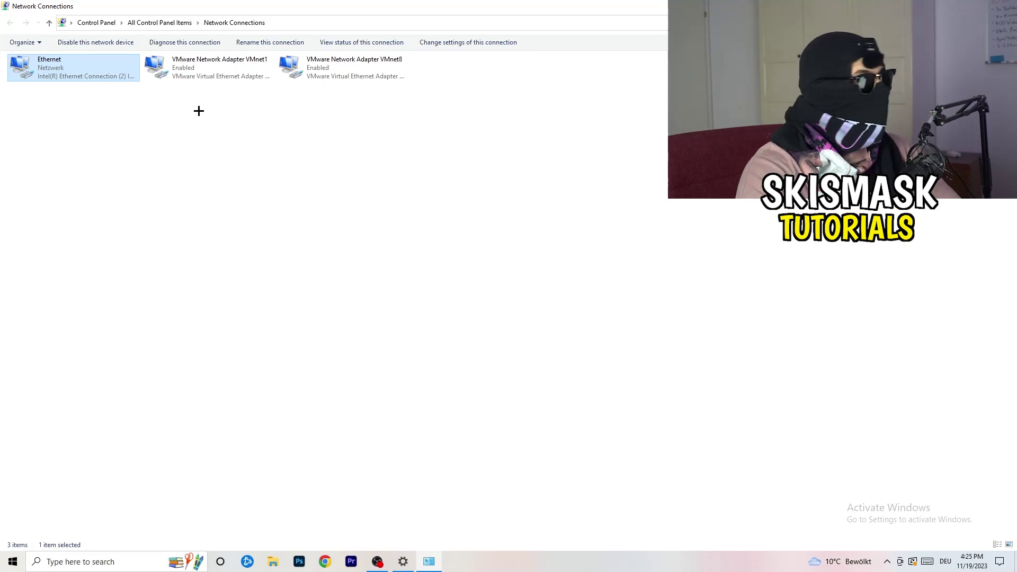
{"action": "right_click", "coordinate": [87, 64]}
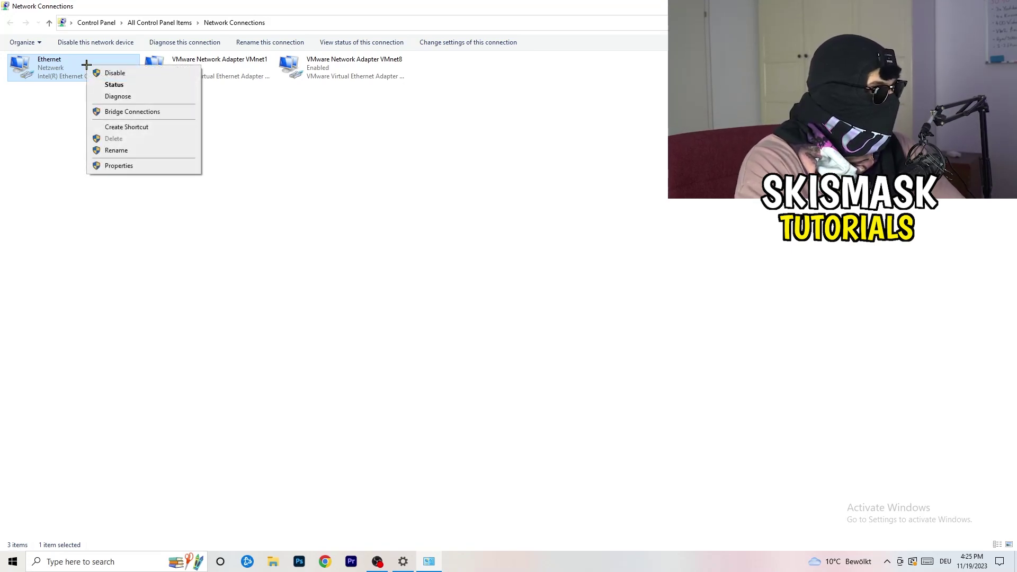
{"action": "left_click", "coordinate": [115, 73]}
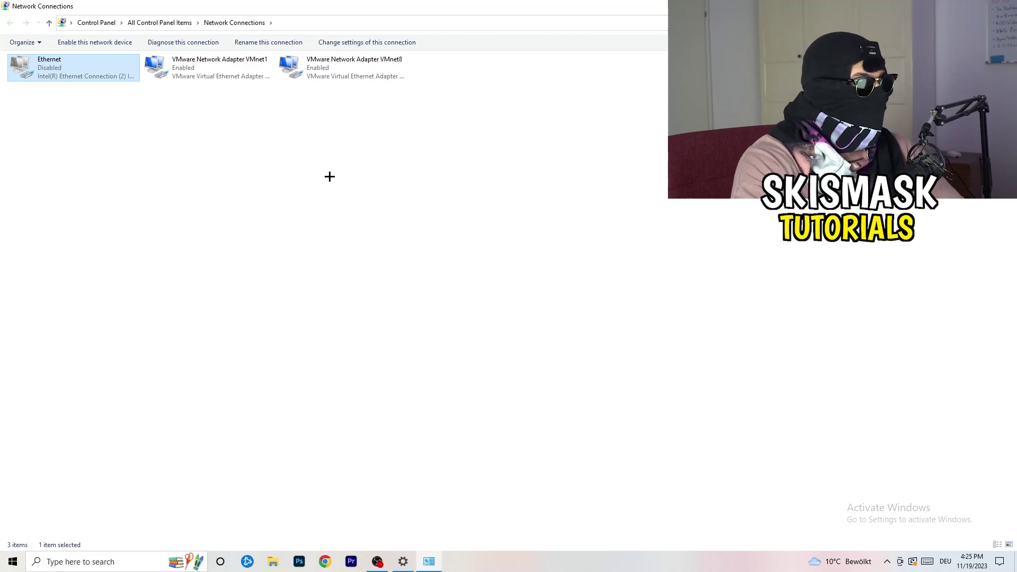
{"action": "right_click", "coordinate": [53, 75]}
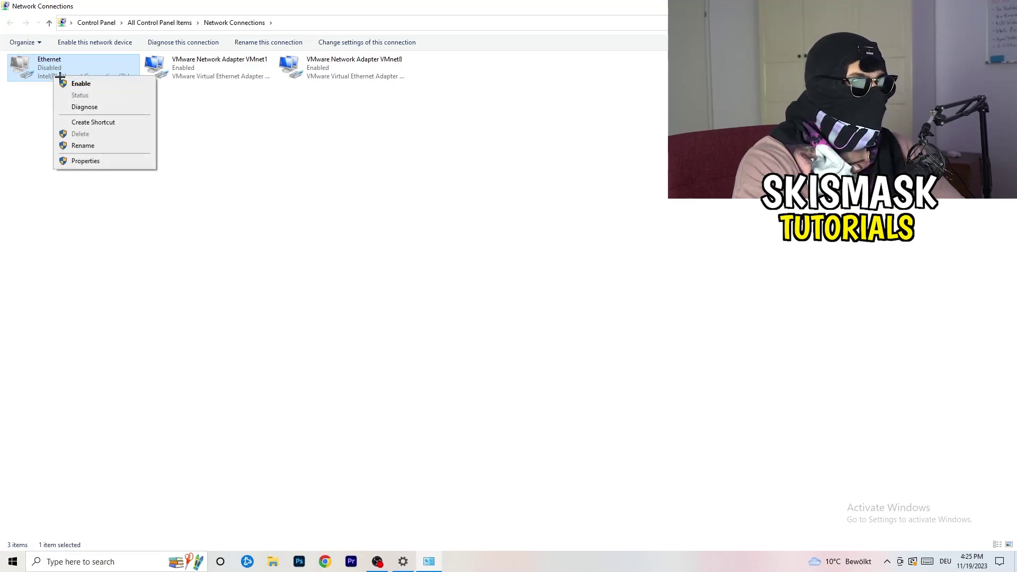
{"action": "left_click", "coordinate": [102, 84]}
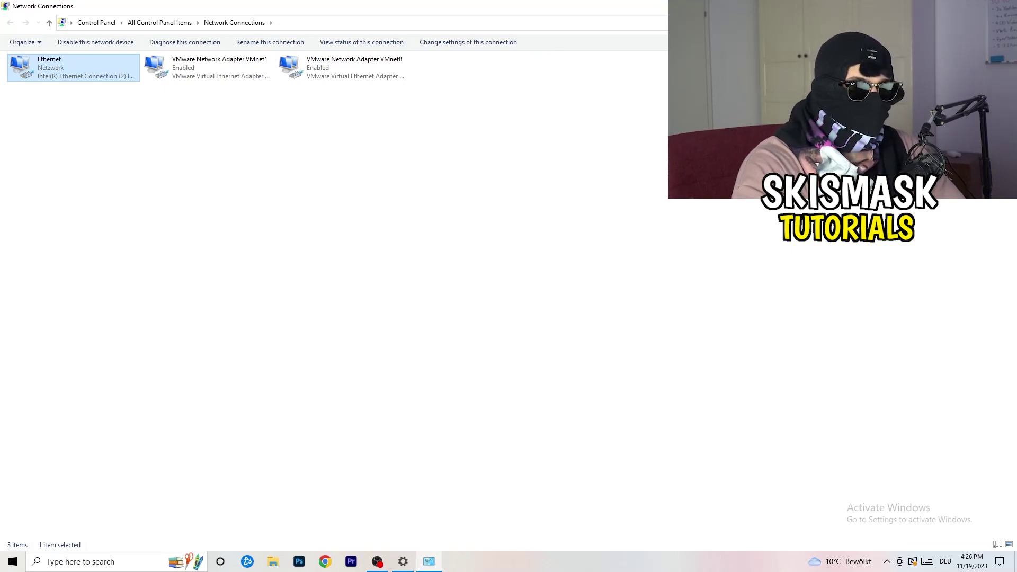
{"action": "left_click", "coordinate": [1005, 6]}
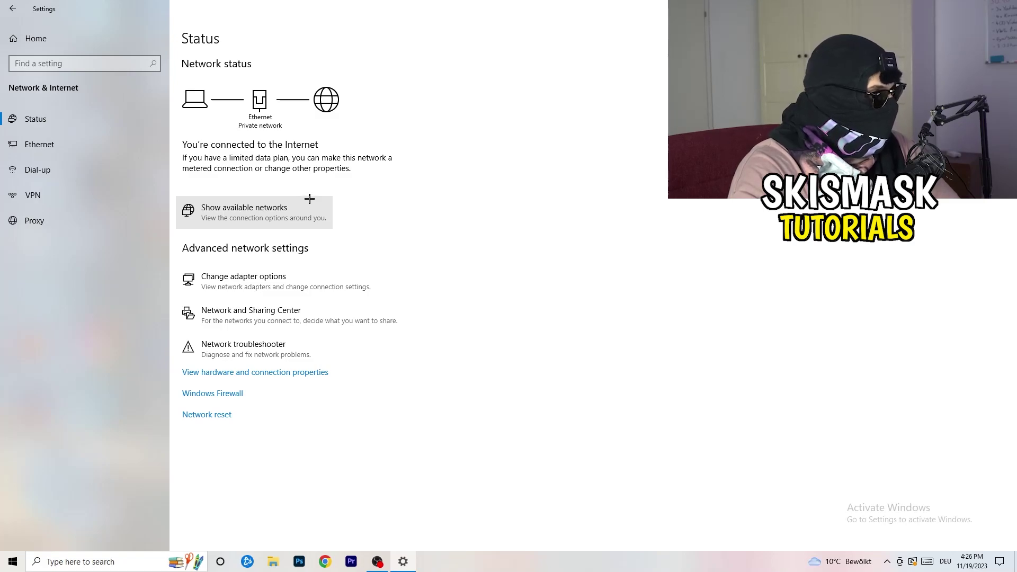
Open the Internet Protocol Version 4 (TCP/IPv4) properties of the active Ethernet connection through the Network and Sharing Center
{"action": "left_click", "coordinate": [301, 320]}
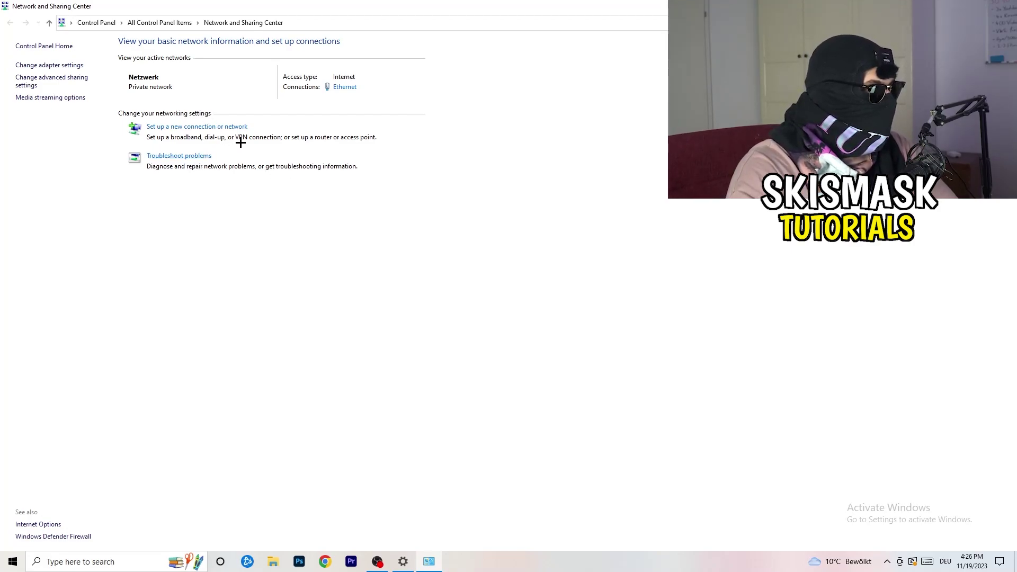
{"action": "left_click", "coordinate": [355, 88]}
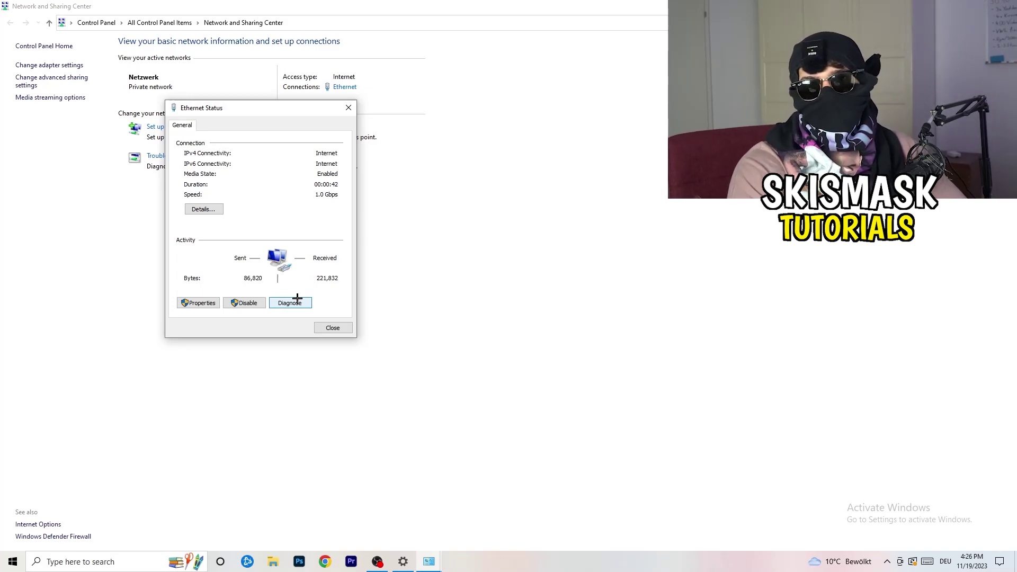
{"action": "left_click", "coordinate": [201, 302]}
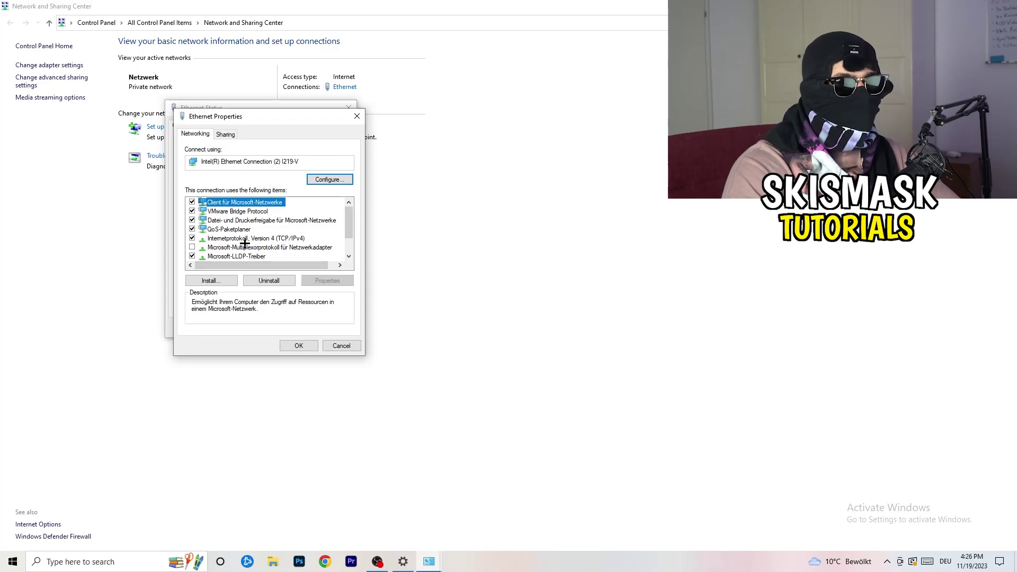
{"action": "scroll", "coordinate": [246, 239], "scroll_direction": "down", "scroll_amount": 1}
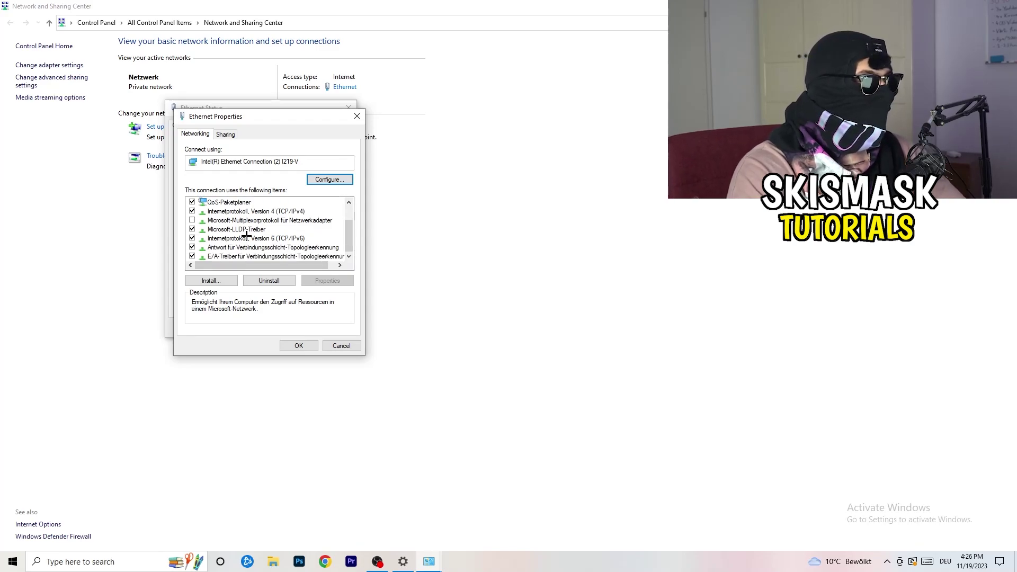
{"action": "scroll", "coordinate": [246, 235], "scroll_direction": "up", "scroll_amount": 1}
{"action": "scroll", "coordinate": [249, 234], "scroll_direction": "down", "scroll_amount": 1}
{"action": "scroll", "coordinate": [252, 234], "scroll_direction": "up", "scroll_amount": 1}
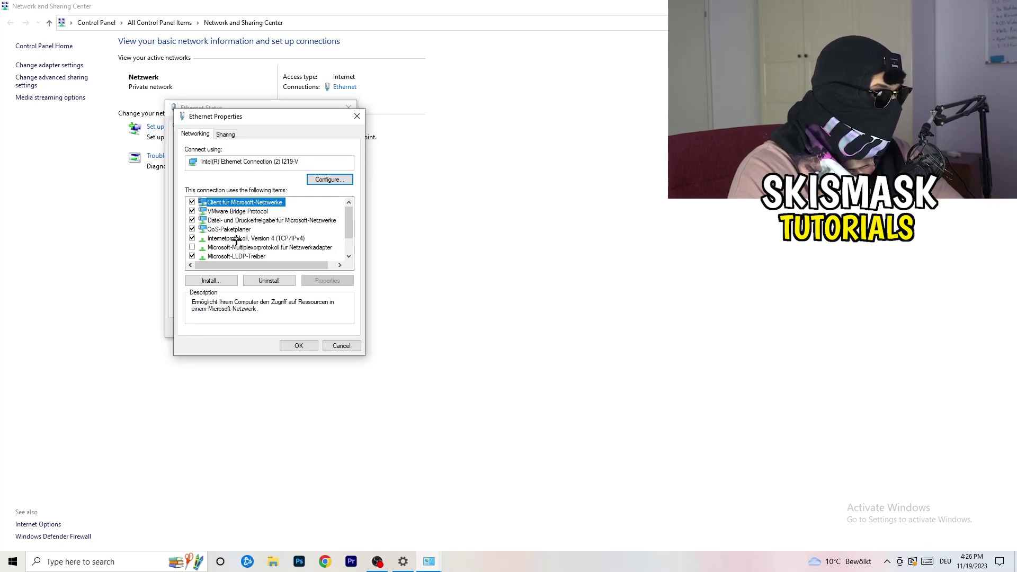
{"action": "double_click", "coordinate": [236, 239]}
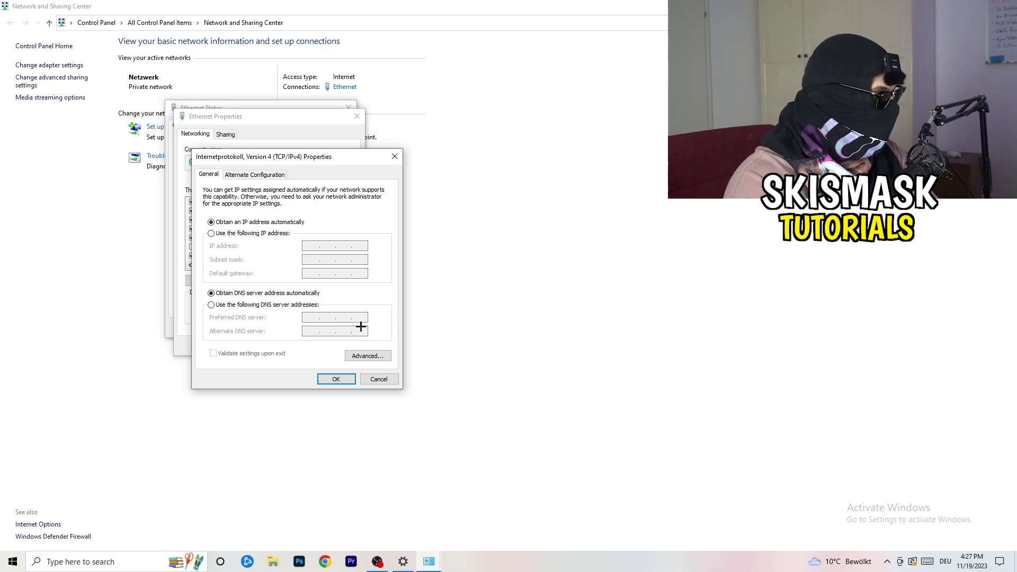
Try switching the IPv4 properties to manually entered IP and DNS server addresses, discarding the change and closing the Ethernet dialogs and Network and Sharing Center
{"action": "left_click", "coordinate": [212, 234]}
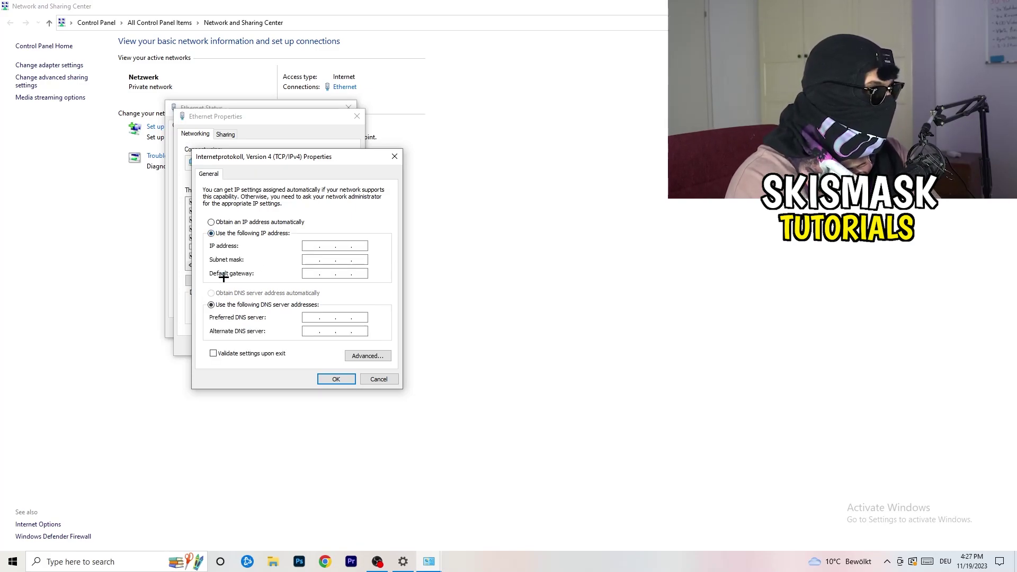
{"action": "left_click", "coordinate": [311, 244]}
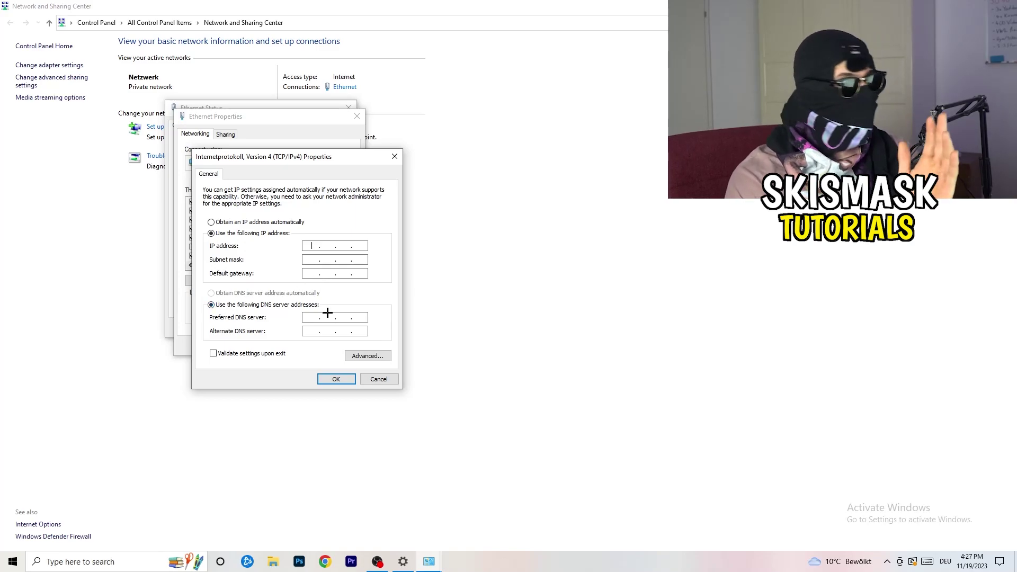
{"action": "left_click", "coordinate": [395, 154]}
{"action": "left_click", "coordinate": [357, 115]}
{"action": "left_click", "coordinate": [349, 107]}
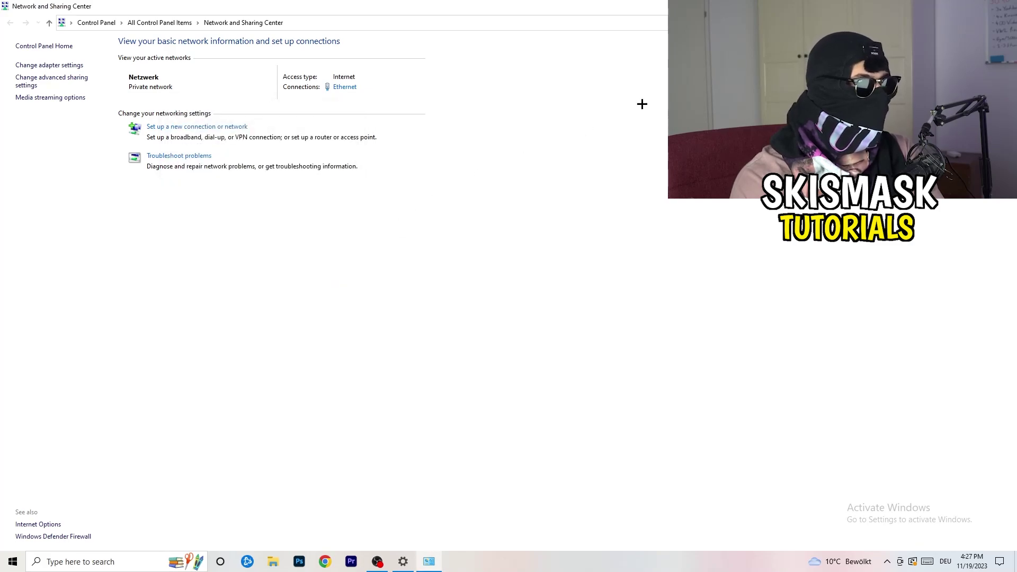
{"action": "key", "text": "alt+F4"}
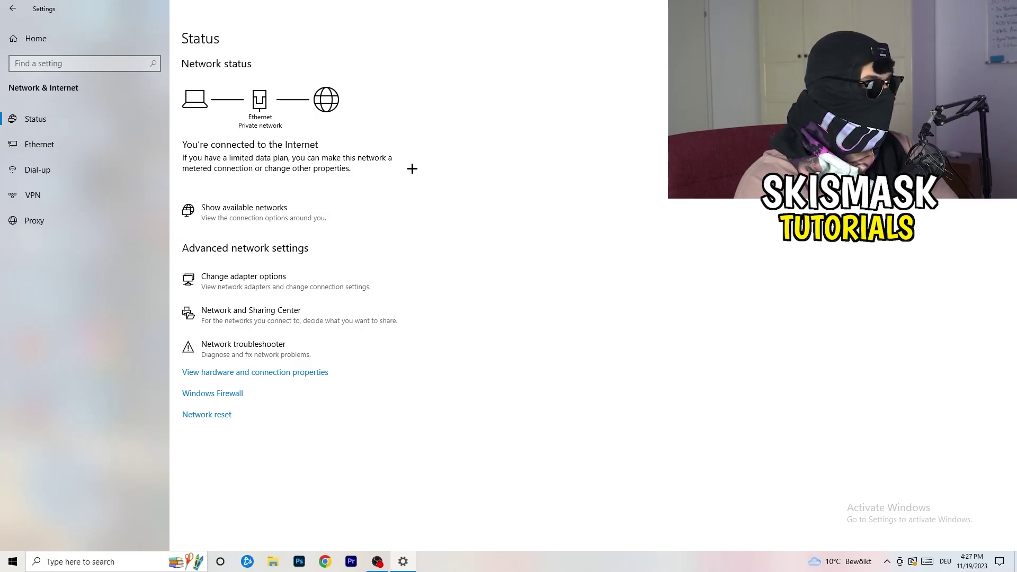
Show the available networks, return from there to the Network & Internet settings, and close Settings
{"action": "left_click", "coordinate": [268, 209]}
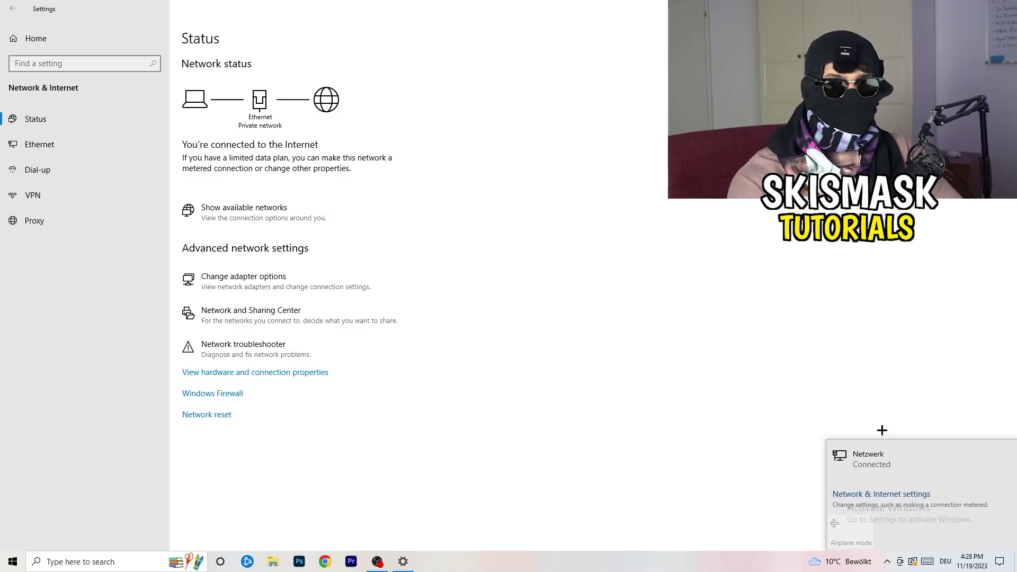
{"action": "left_click", "coordinate": [875, 493]}
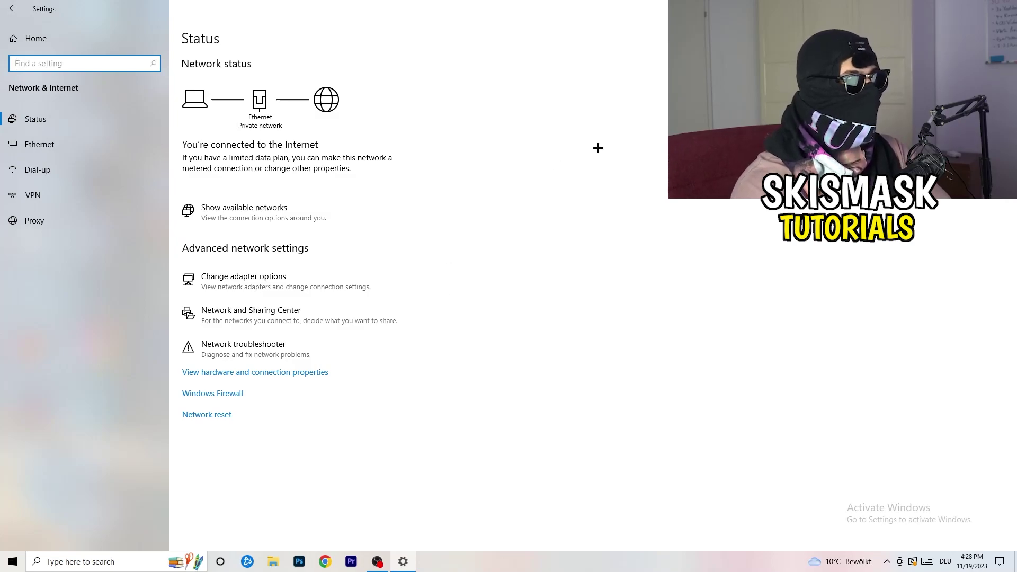
{"action": "key", "text": "alt+F4"}
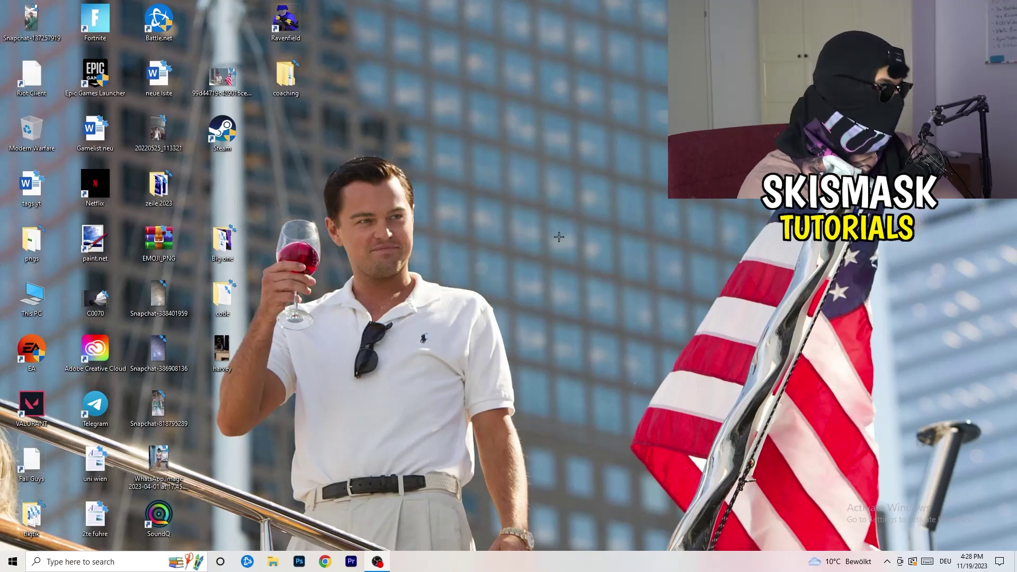
Check the Windows Update status under Update & Security in Windows Settings, and close Settings
{"action": "left_click", "coordinate": [13, 562]}
{"action": "left_click", "coordinate": [13, 513]}
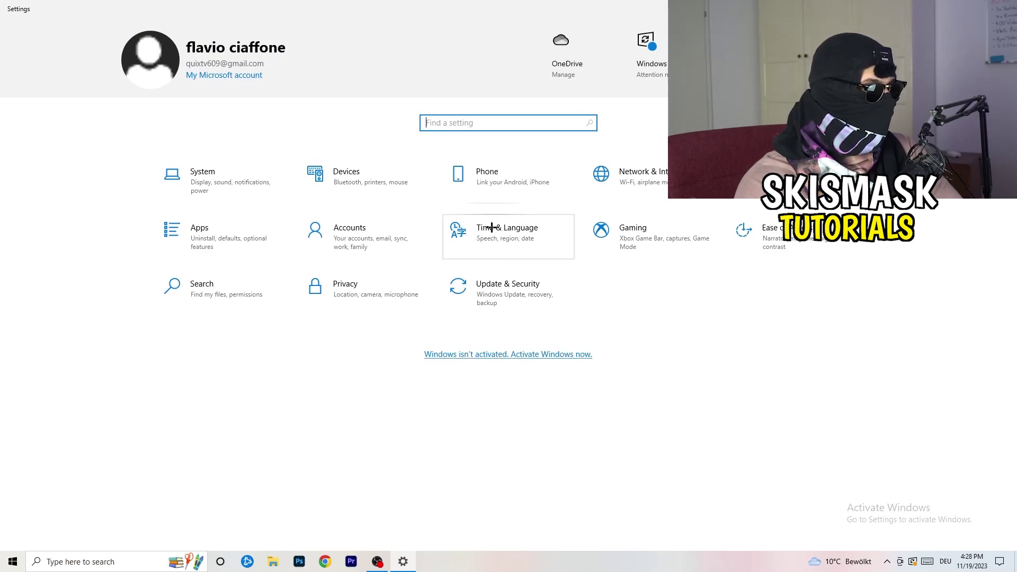
{"action": "left_click", "coordinate": [491, 295]}
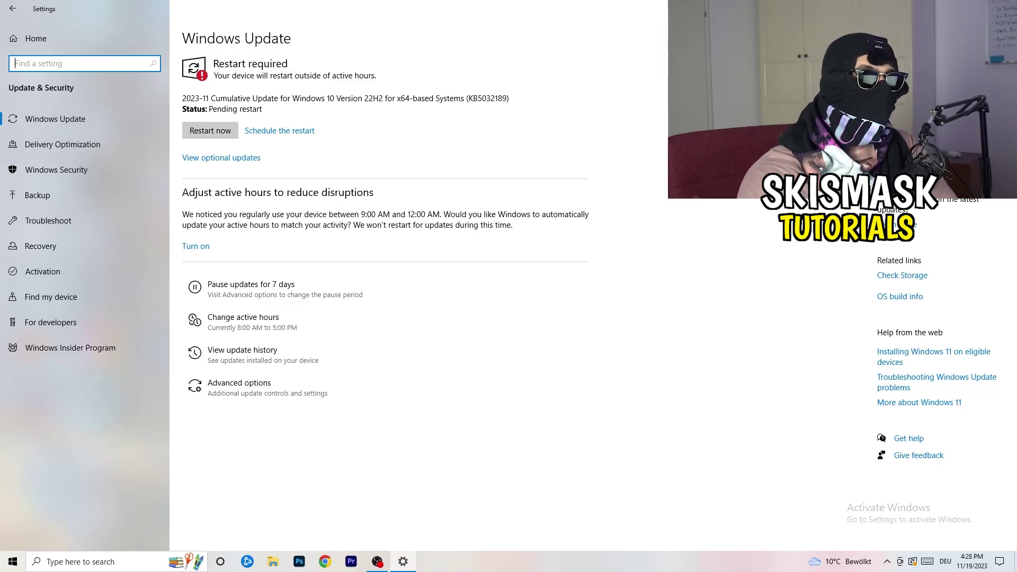
{"action": "key", "text": "alt+F4"}
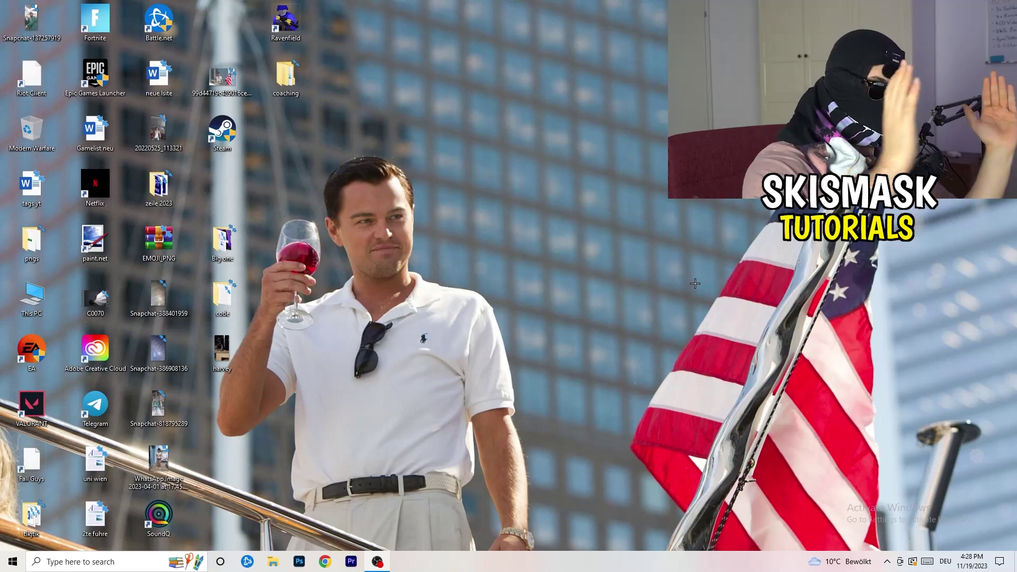